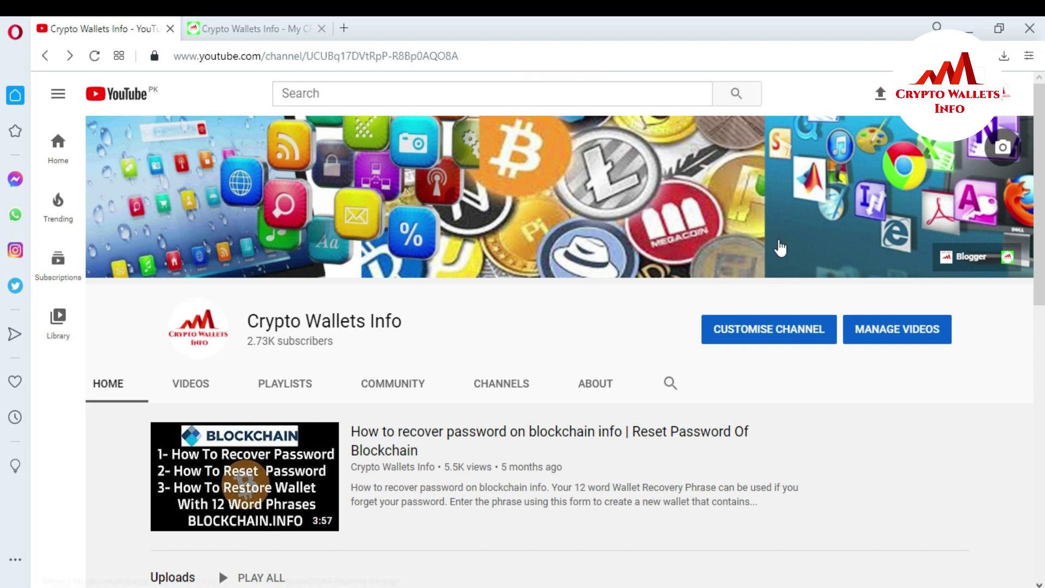
Switch to the cryptowalletsinfo.com tab and scroll through its latest and recent posts.
{"action": "left_click", "coordinate": [217, 22]}
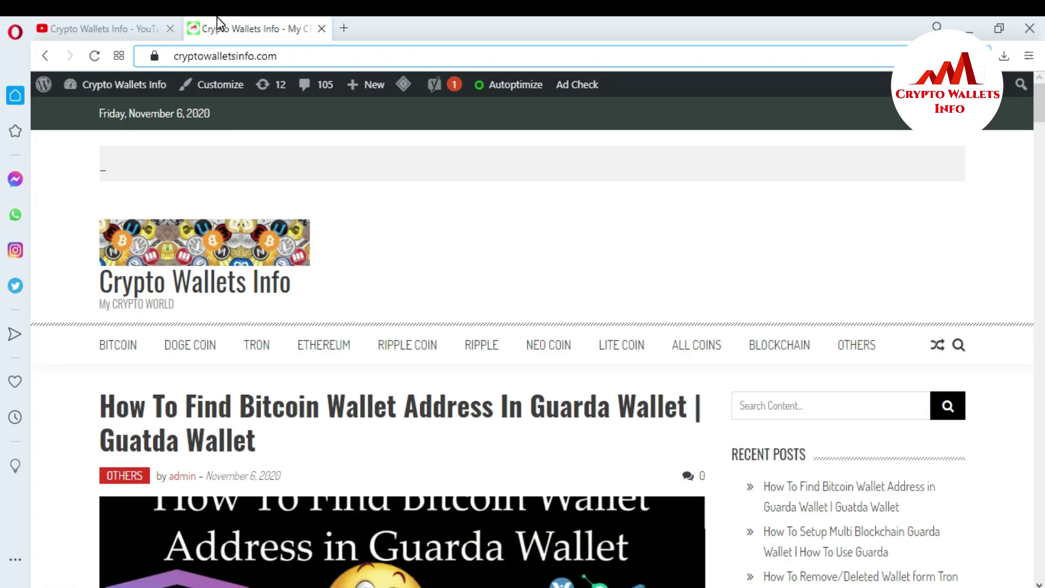
{"action": "scroll", "coordinate": [3, 101], "scroll_direction": "down", "scroll_amount": 1}
{"action": "scroll", "coordinate": [2, 101], "scroll_direction": "down", "scroll_amount": 3}
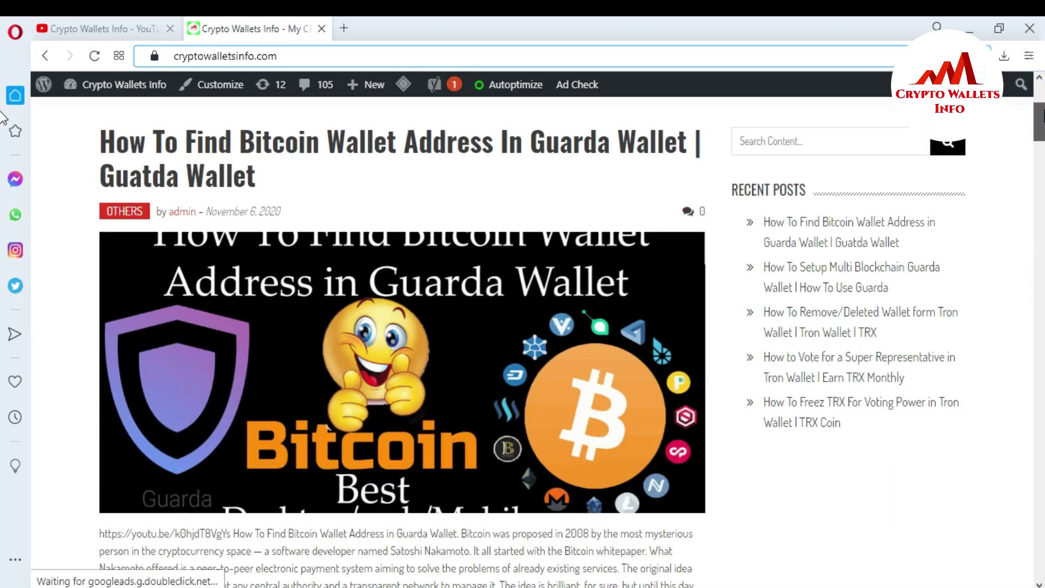
{"action": "scroll", "coordinate": [3, 92], "scroll_direction": "up", "scroll_amount": 5}
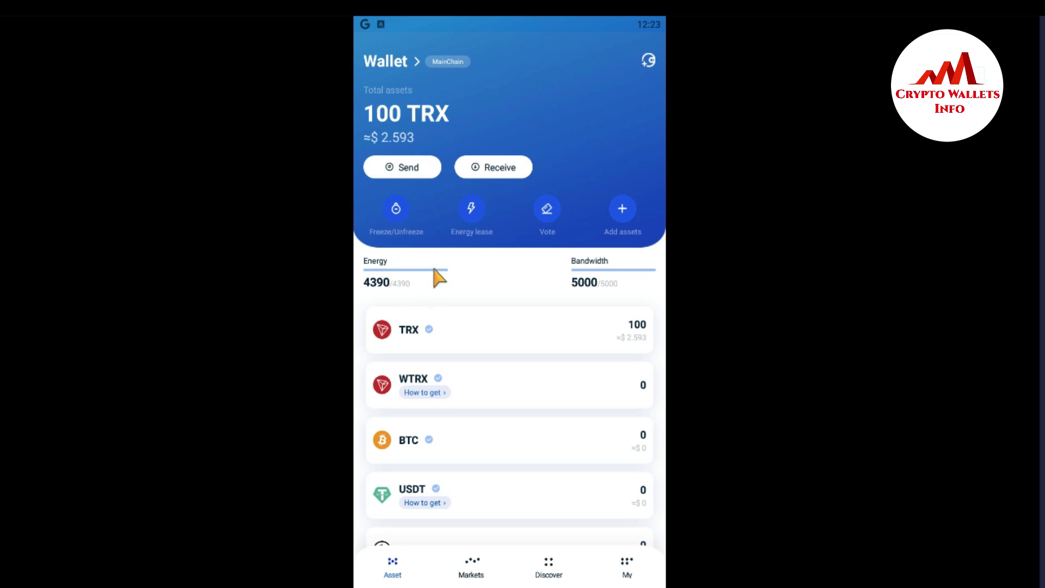
{"action": "left_click", "coordinate": [396, 211]}
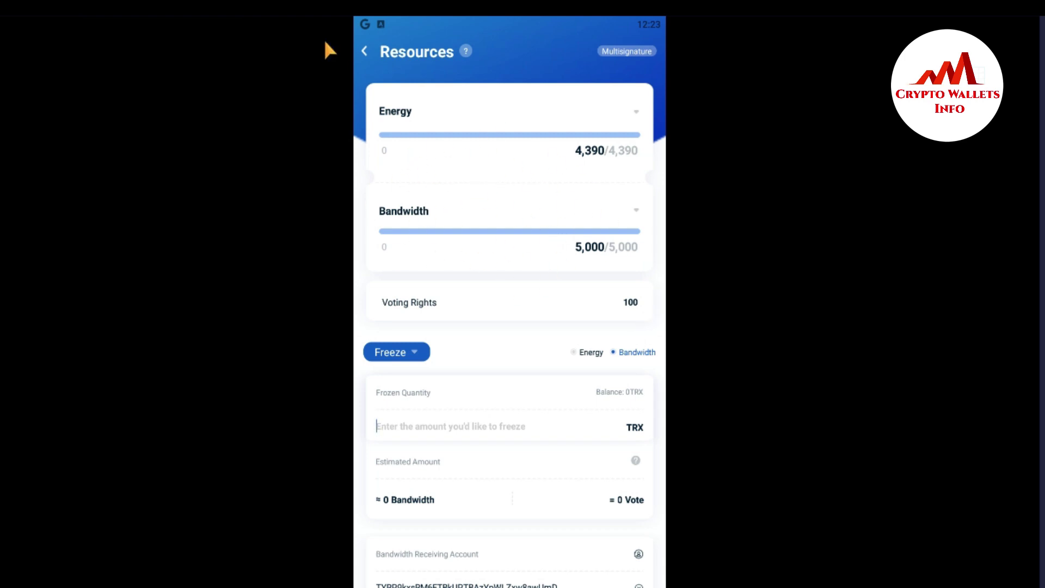
{"action": "left_click", "coordinate": [363, 52]}
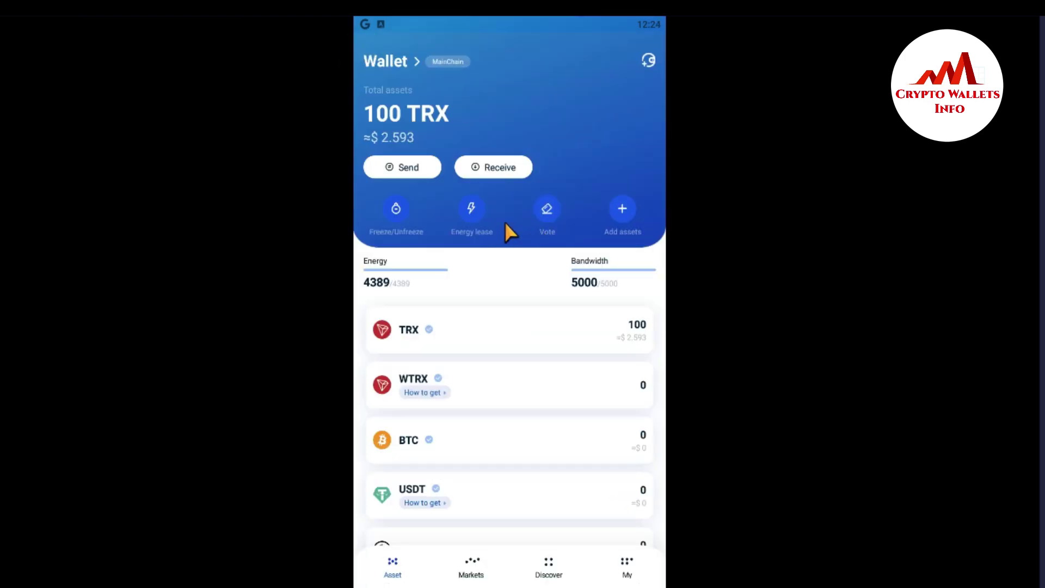
From the Vote page, start claiming the 0.129528 TRX voting reward.
{"action": "left_click", "coordinate": [550, 210]}
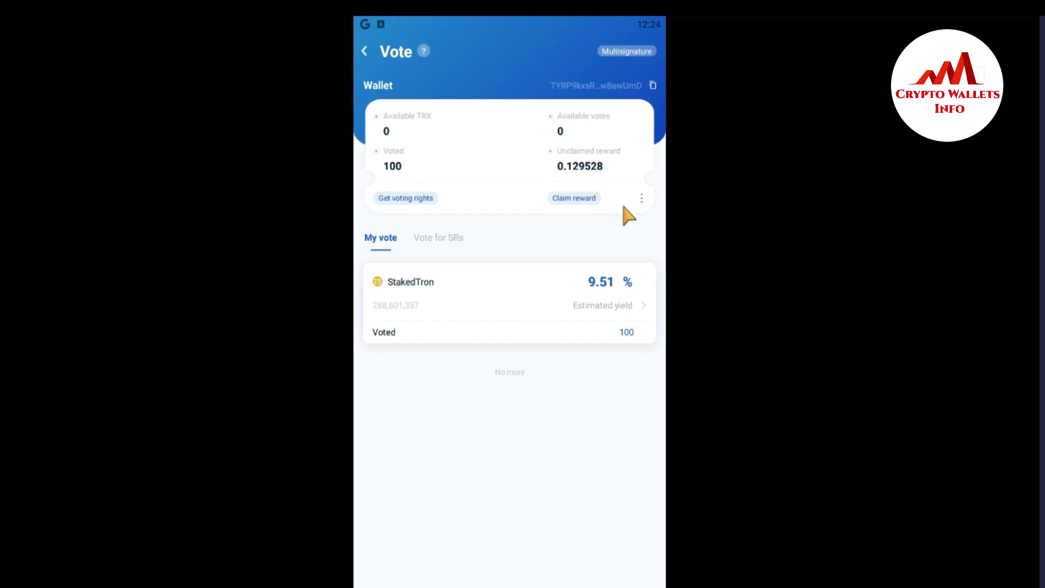
{"action": "left_click", "coordinate": [568, 196]}
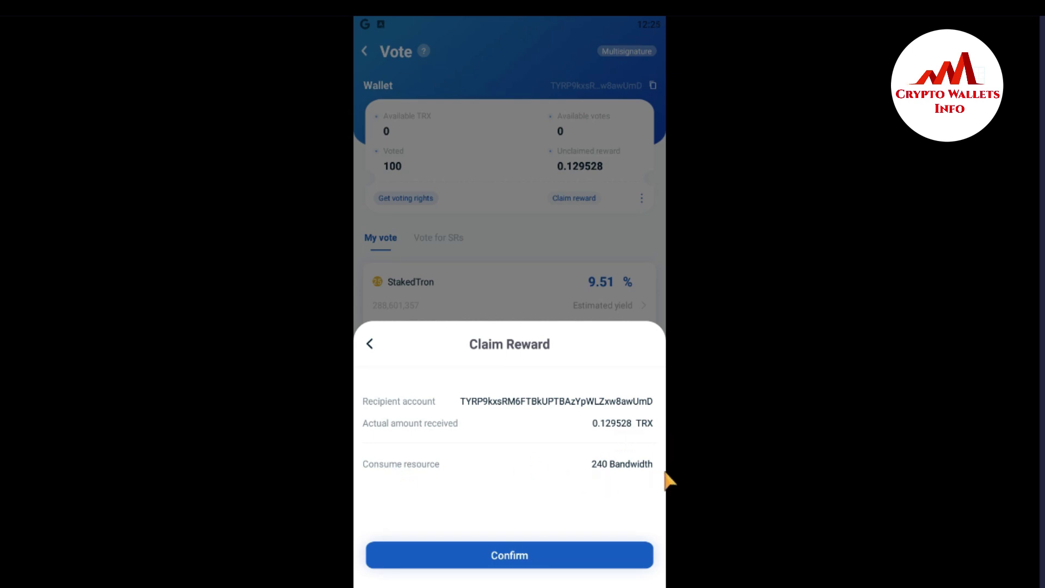
Confirm the 0.129528 TRX reward claim and authorize it with the wallet password.
{"action": "left_click", "coordinate": [523, 548]}
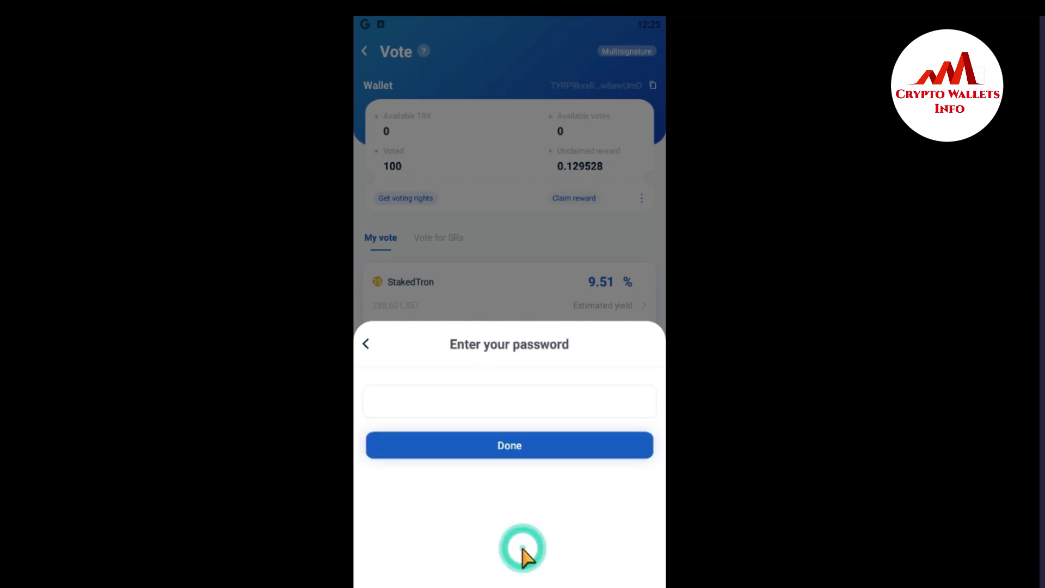
{"action": "left_click", "coordinate": [466, 382]}
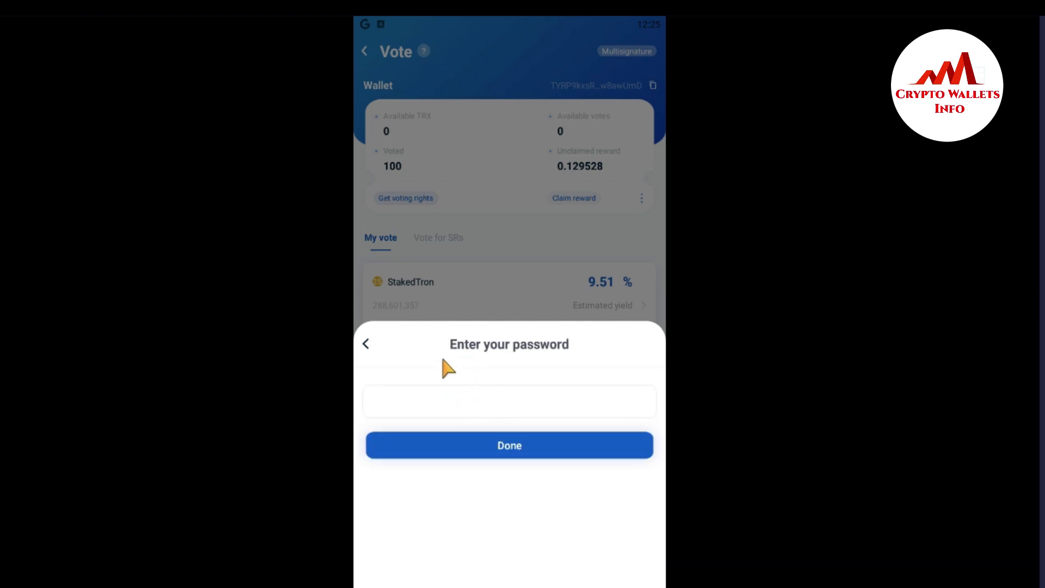
{"action": "left_click", "coordinate": [441, 393]}
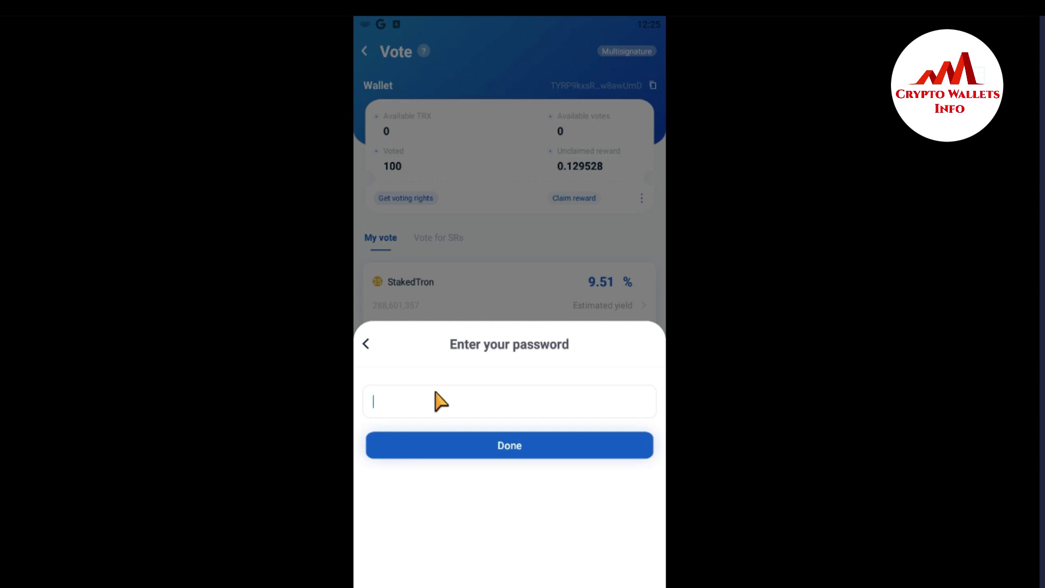
{"action": "type", "text": "F"}
{"action": "left_click", "coordinate": [513, 445]}
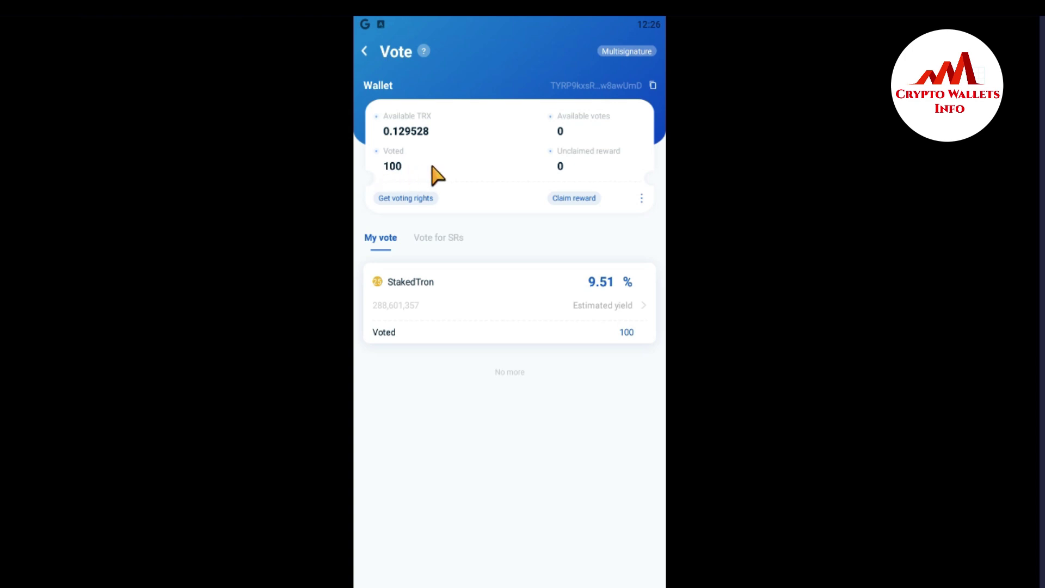
Switch the Freeze/Unfreeze form to Unfreeze for the 100 TRX frozen for Energy.
{"action": "left_click", "coordinate": [430, 198]}
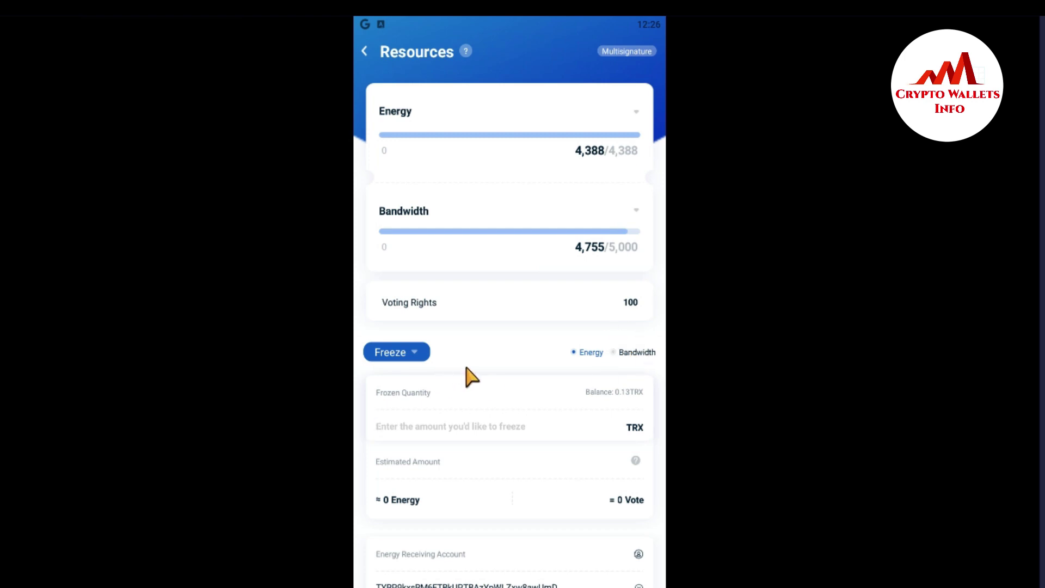
{"action": "left_click", "coordinate": [417, 353]}
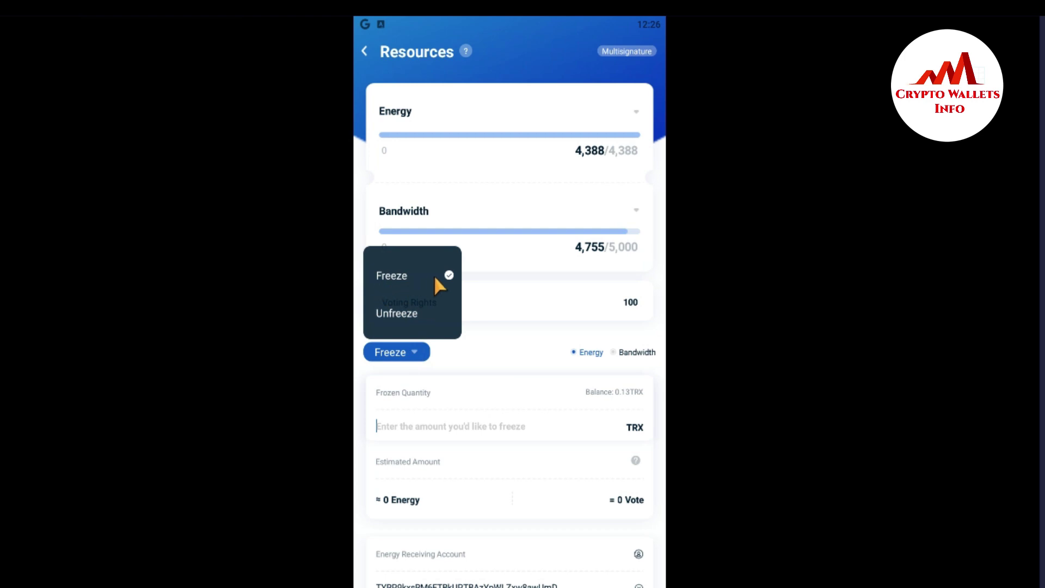
{"action": "left_click", "coordinate": [404, 311]}
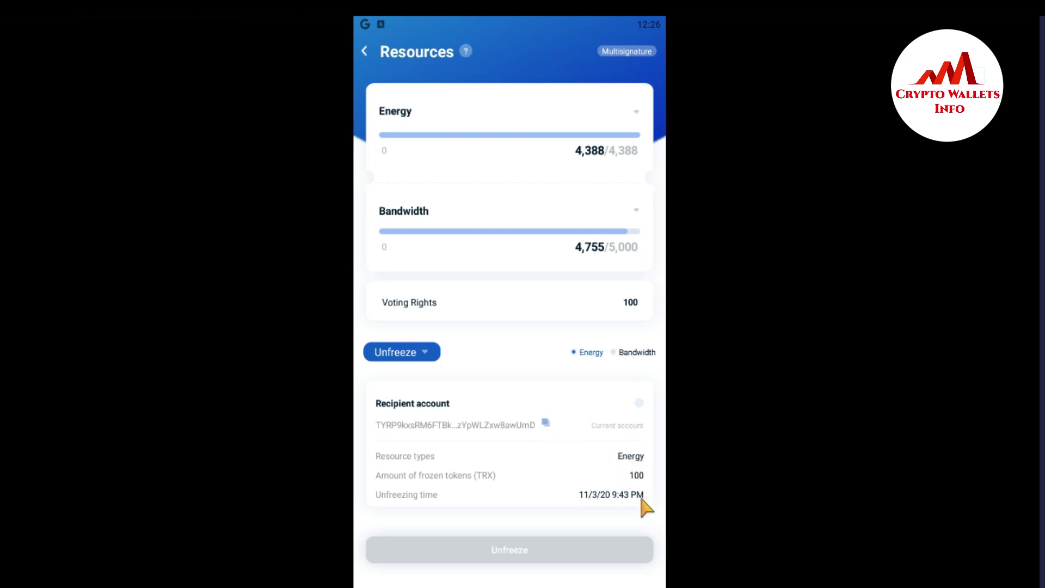
Unfreeze the 100 TRX to the current account, confirming and authorizing with the wallet password.
{"action": "left_click", "coordinate": [623, 508]}
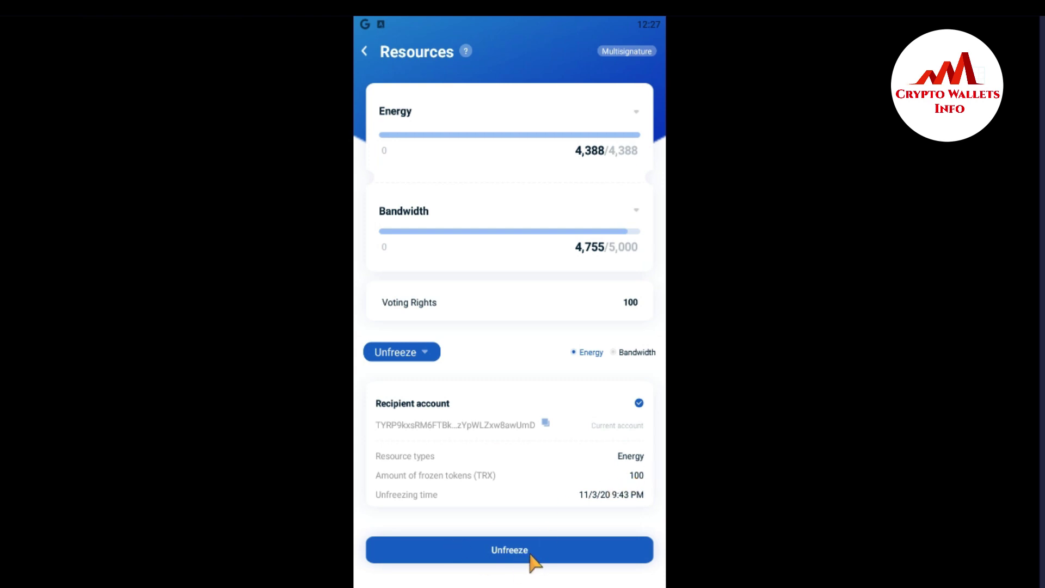
{"action": "left_click", "coordinate": [513, 550]}
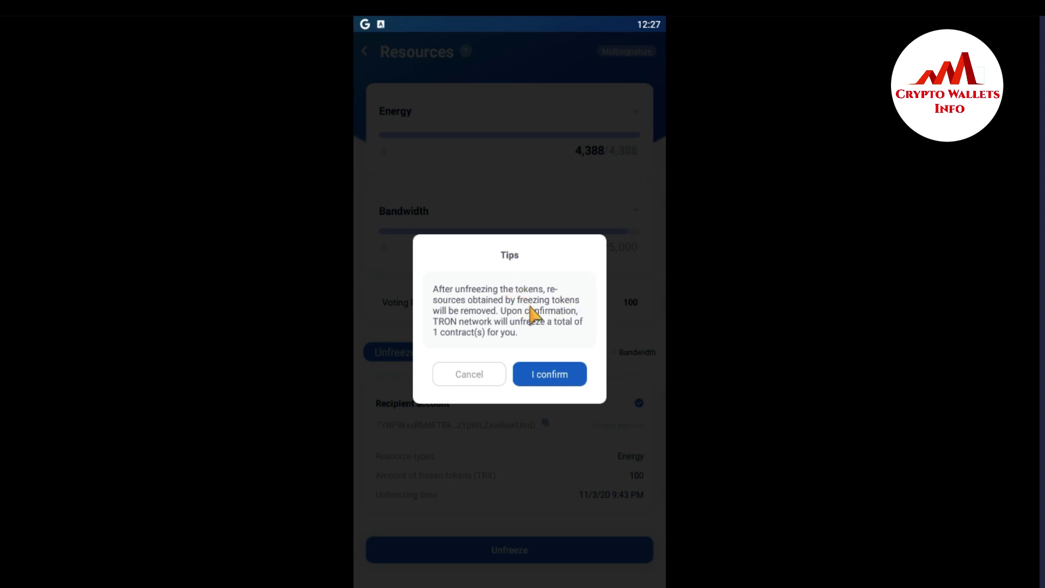
{"action": "left_click", "coordinate": [548, 379]}
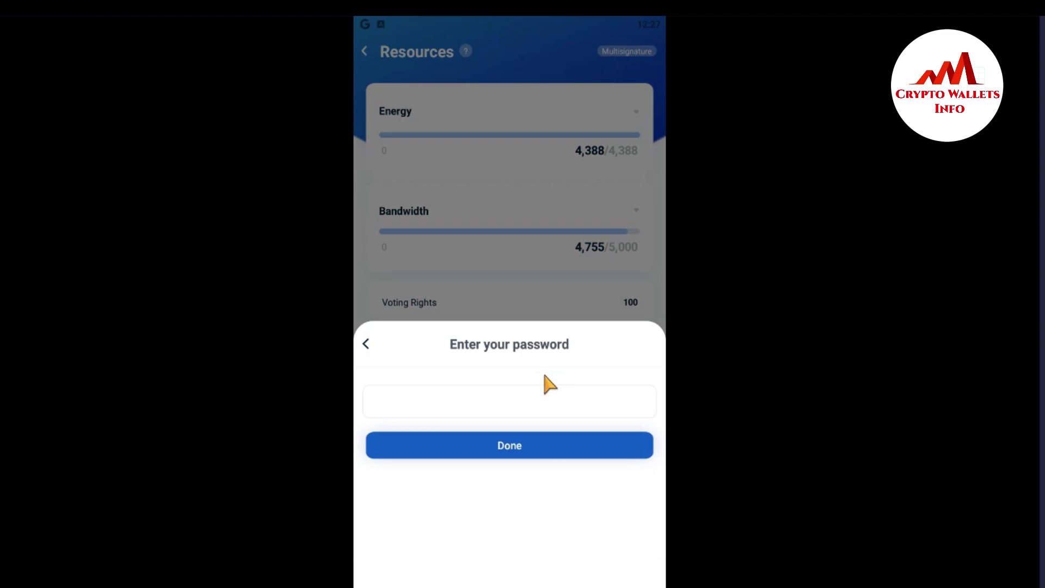
{"action": "left_click", "coordinate": [415, 407]}
{"action": "type", "text": "F"}
{"action": "left_click", "coordinate": [510, 450]}
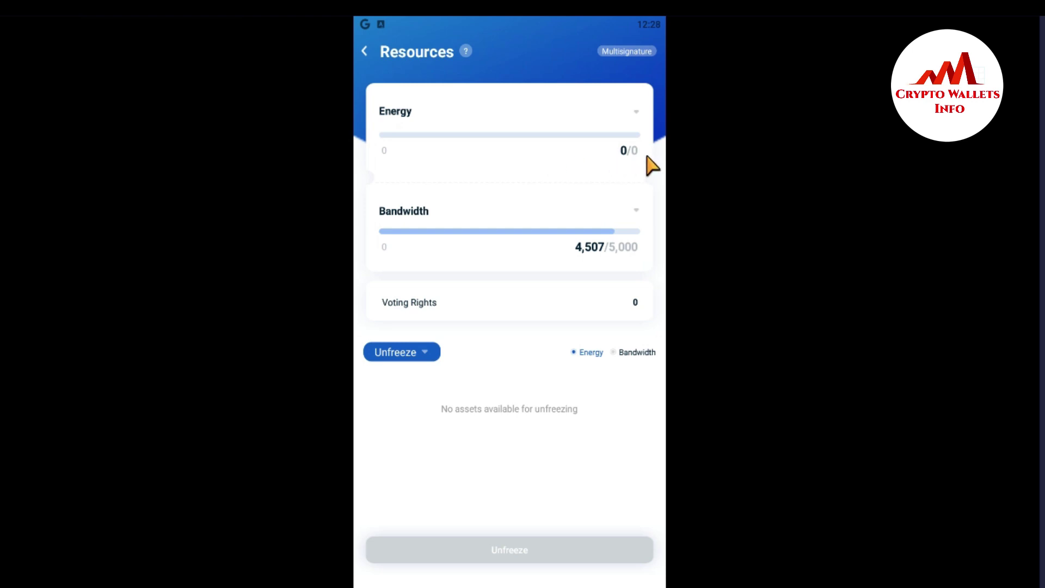
Go back through the Vote page to the wallet home showing 100.129 TRX.
{"action": "left_click", "coordinate": [362, 51]}
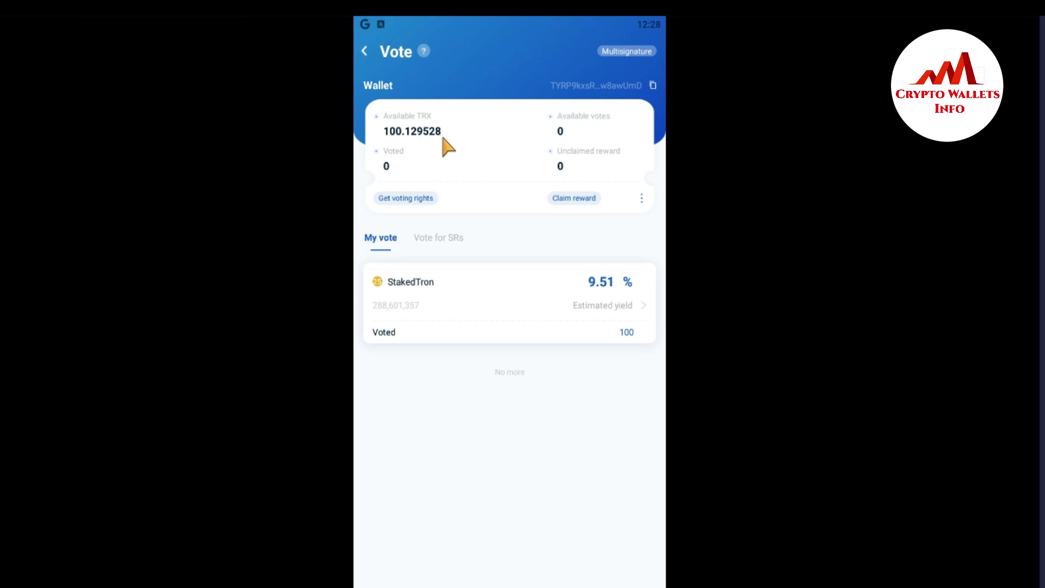
{"action": "left_click", "coordinate": [362, 53]}
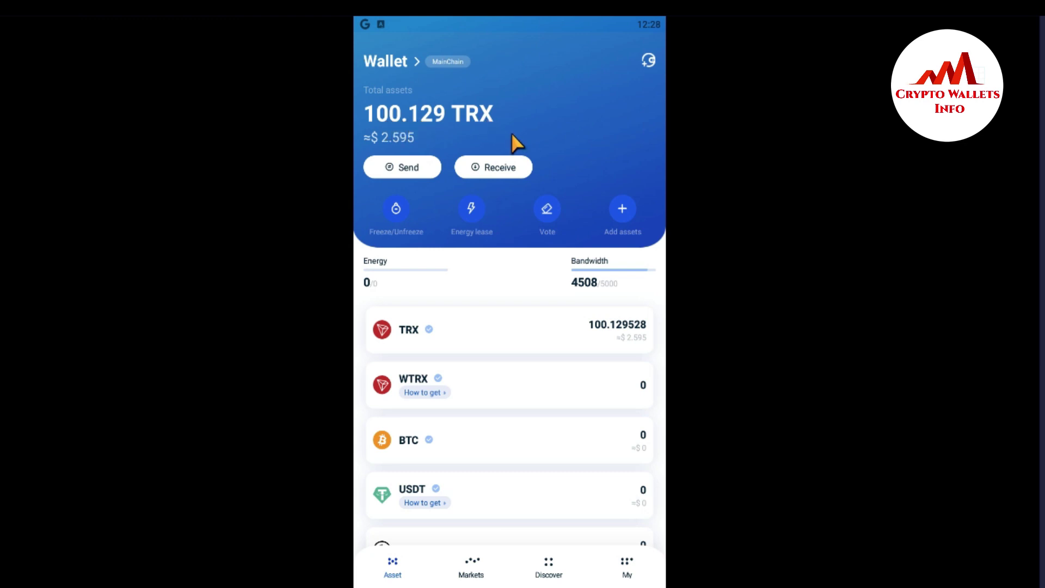
{"action": "left_click", "coordinate": [506, 334]}
{"action": "left_click", "coordinate": [506, 334]}
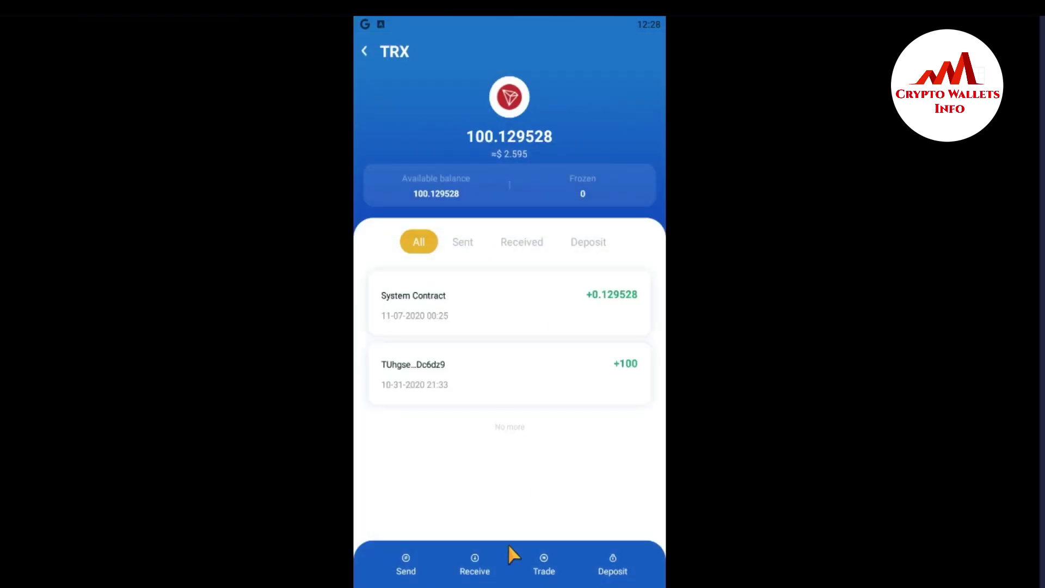
{"action": "left_click", "coordinate": [405, 557]}
{"action": "left_click", "coordinate": [410, 180]}
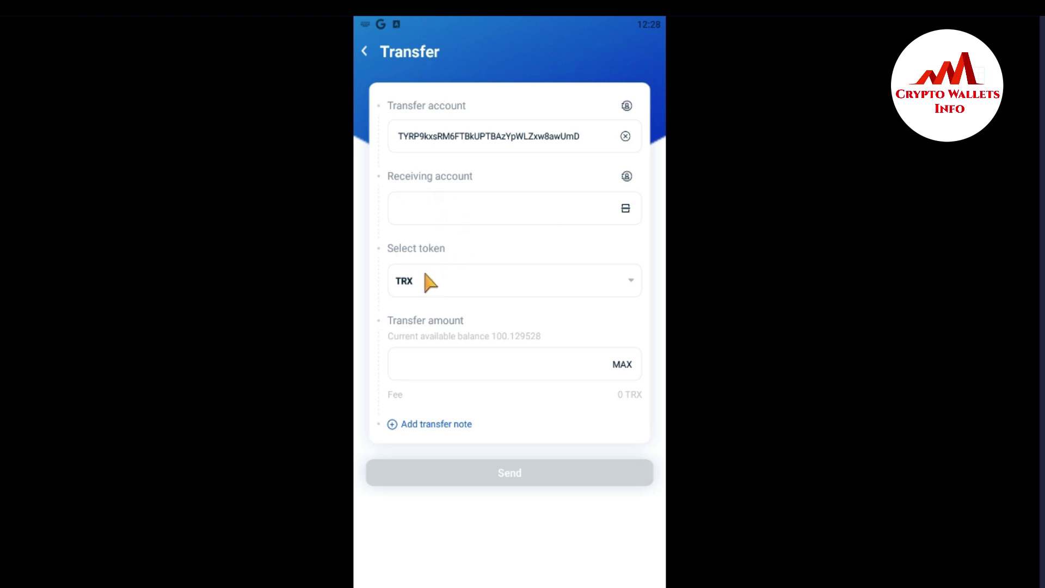
{"action": "left_click", "coordinate": [624, 367]}
{"action": "left_click", "coordinate": [538, 437]}
{"action": "left_click", "coordinate": [363, 50]}
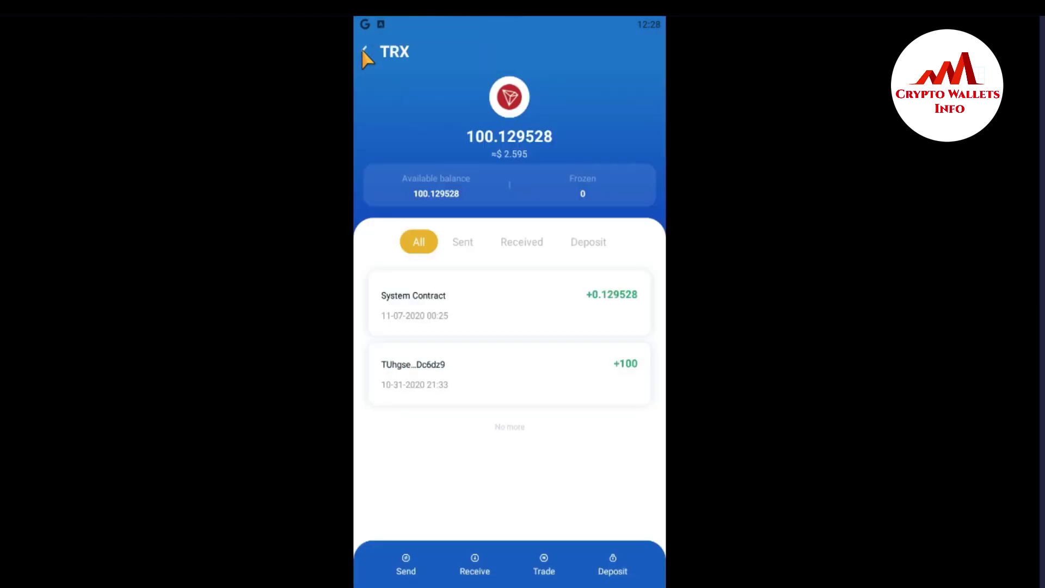
{"action": "left_click", "coordinate": [365, 51]}
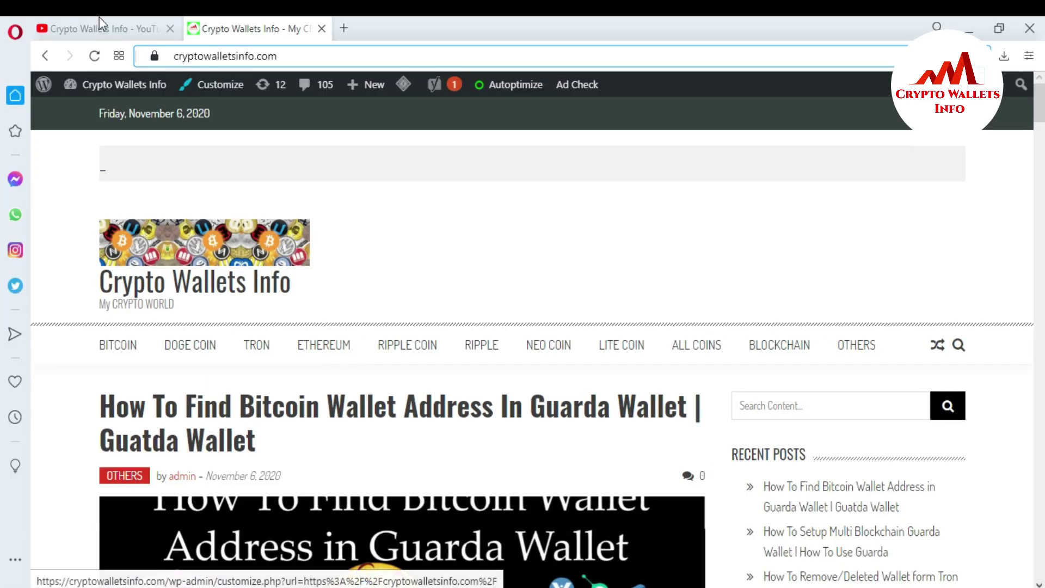
Glance at the YouTube channel tab, then return to the cryptowalletsinfo.com website tab.
{"action": "left_click", "coordinate": [79, 30]}
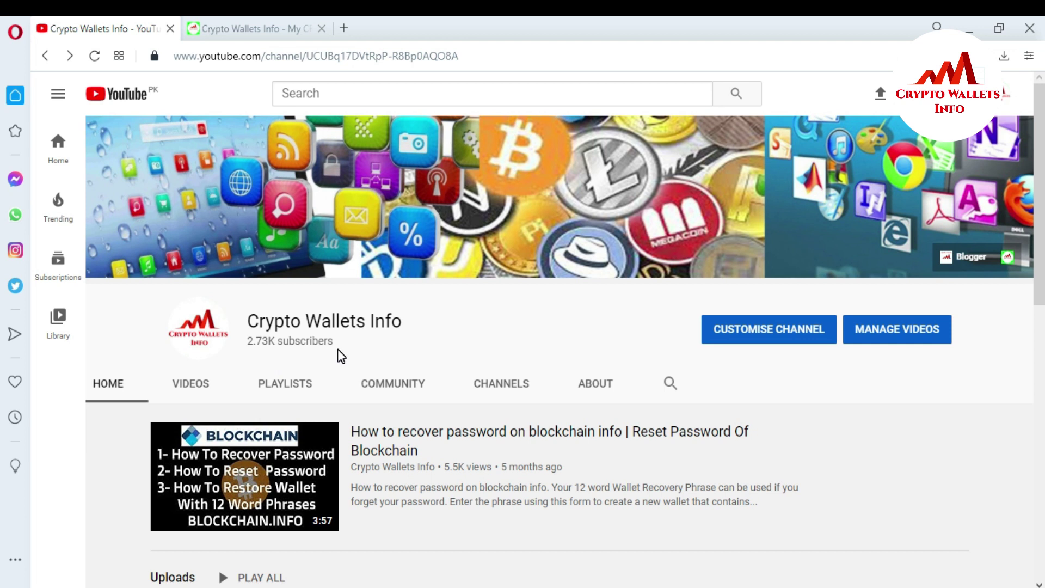
{"action": "left_click", "coordinate": [216, 20]}
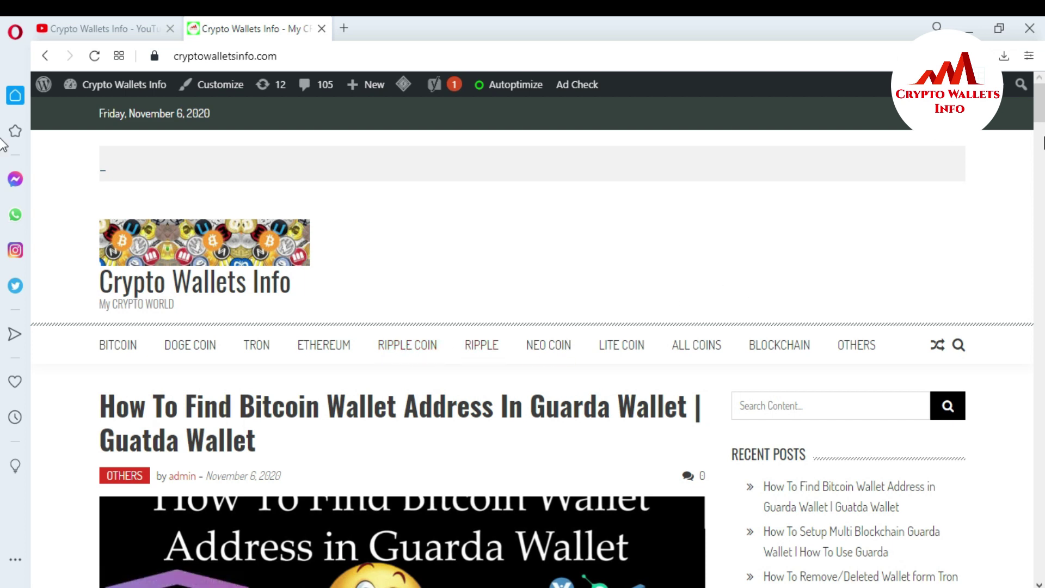
{"action": "left_click_drag", "start_coordinate": [1038, 105], "coordinate": [1040, 166]}
{"action": "scroll", "coordinate": [3, 168], "scroll_direction": "up", "scroll_amount": 20}
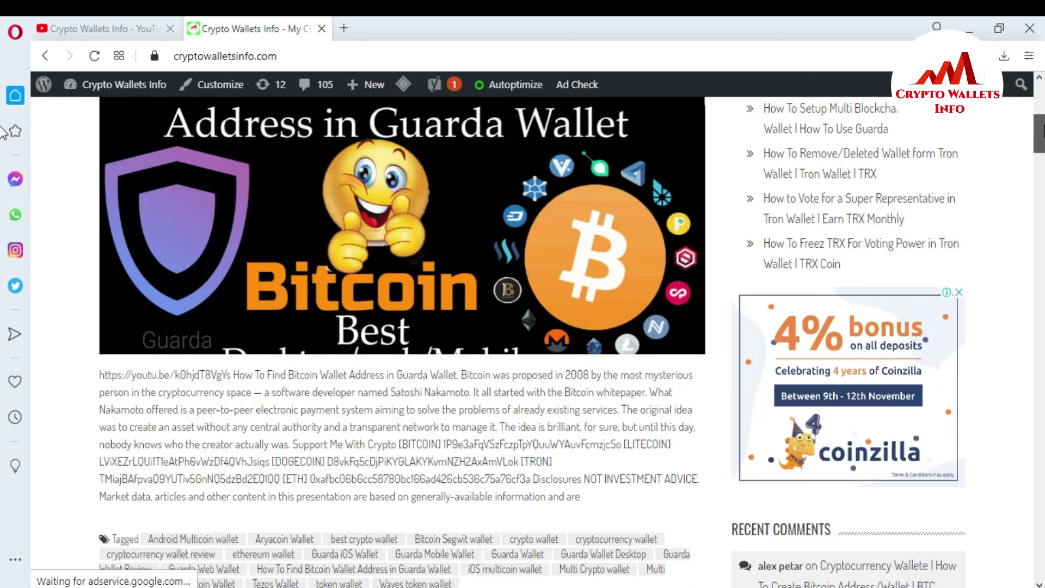
{"action": "scroll", "coordinate": [2, 112], "scroll_direction": "up", "scroll_amount": 3}
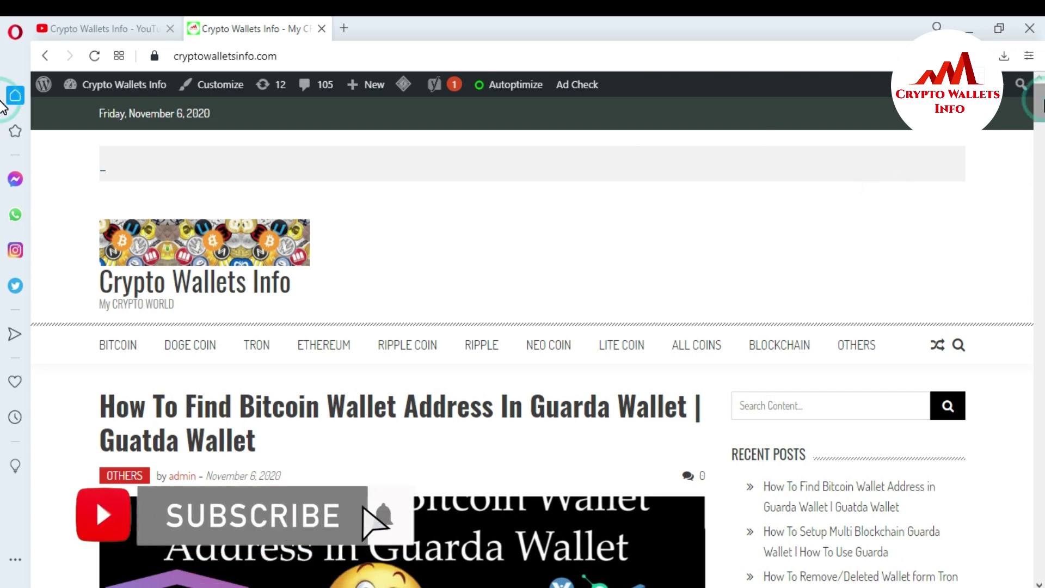
{"action": "scroll", "coordinate": [3, 130], "scroll_direction": "down", "scroll_amount": 5}
{"action": "scroll", "coordinate": [3, 131], "scroll_direction": "down", "scroll_amount": 15}
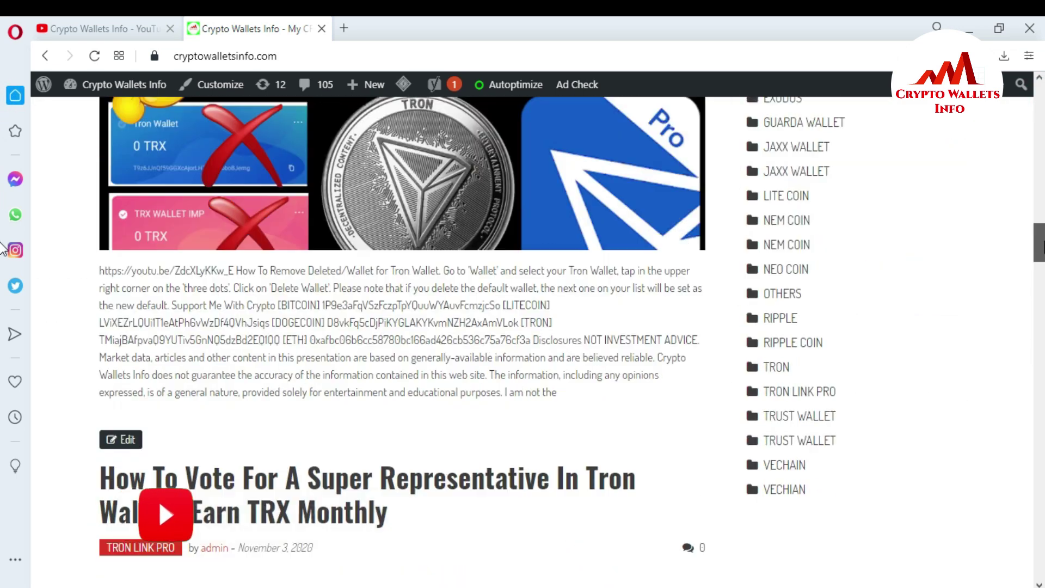
{"action": "scroll", "coordinate": [2, 222], "scroll_direction": "up", "scroll_amount": 20}
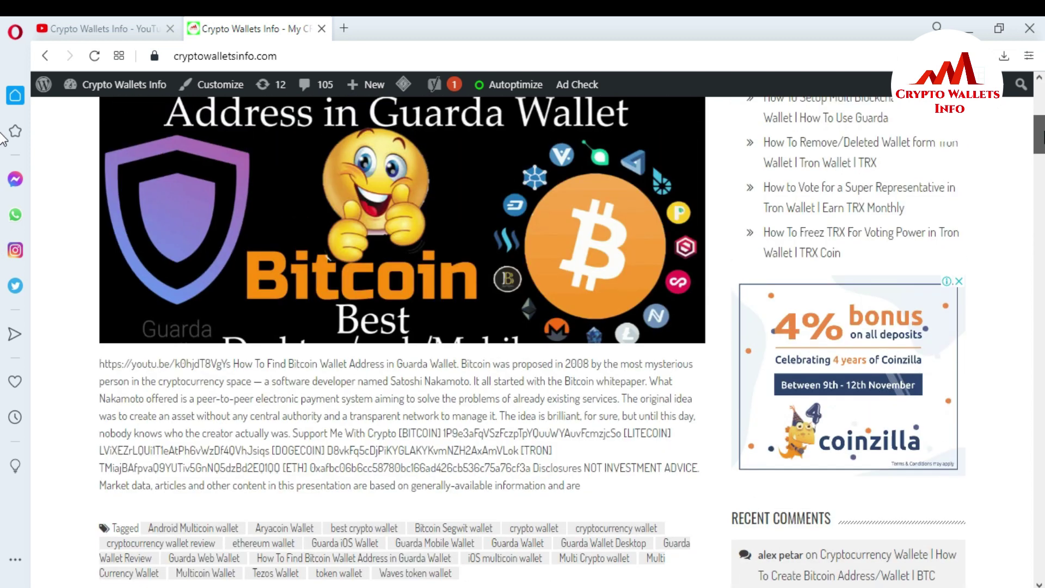
{"action": "scroll", "coordinate": [4, 111], "scroll_direction": "up", "scroll_amount": 2}
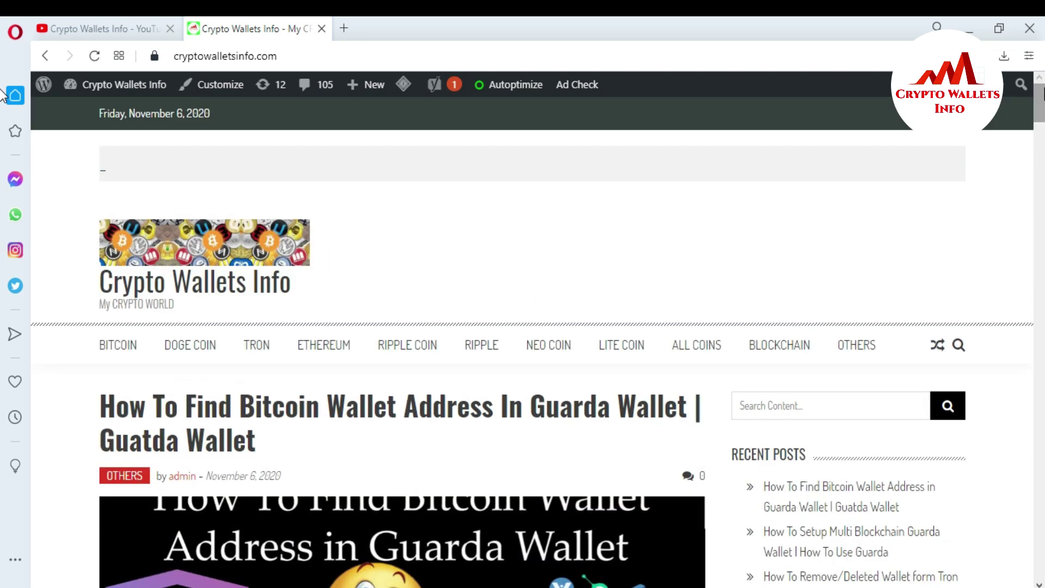